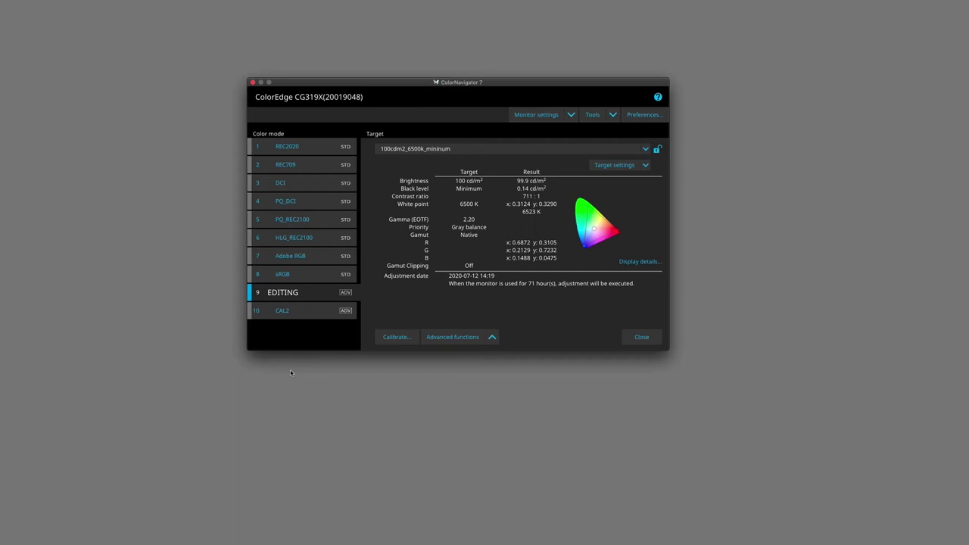
Select the CAL2 color mode and begin a new, manually entered calibration target
left_click(289, 312)
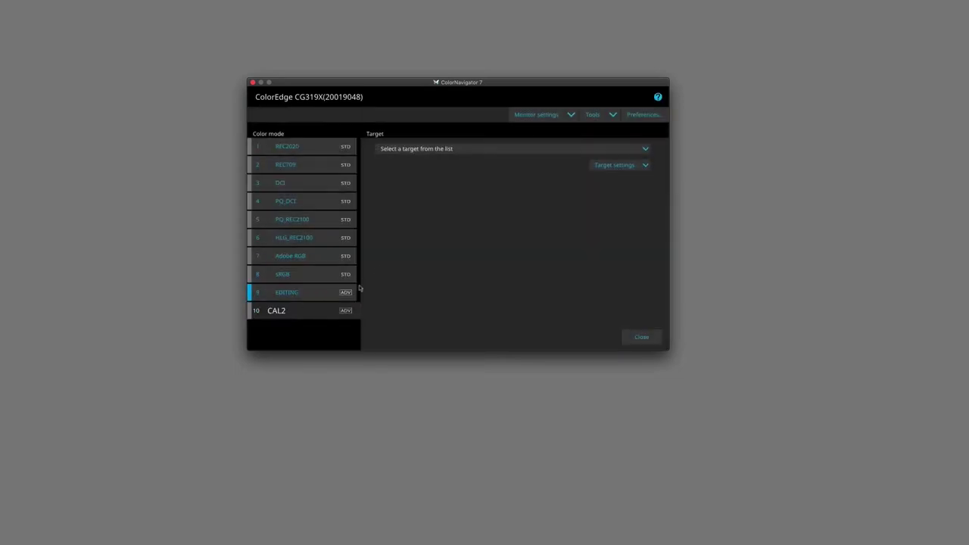
left_click(631, 167)
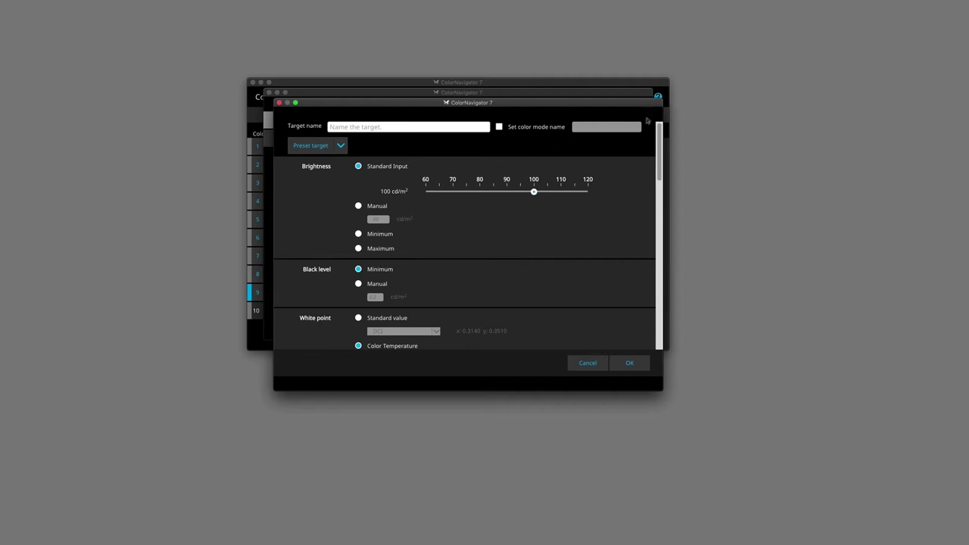
Switch the target's black level to Manual and set it to 0.5 cd/m²
scroll(659, 153, "down", 3)
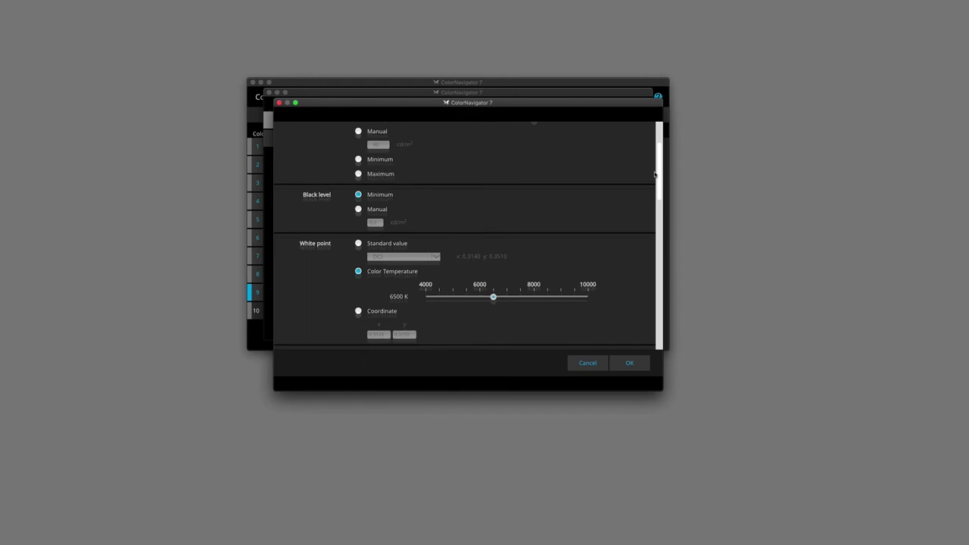
left_click(359, 200)
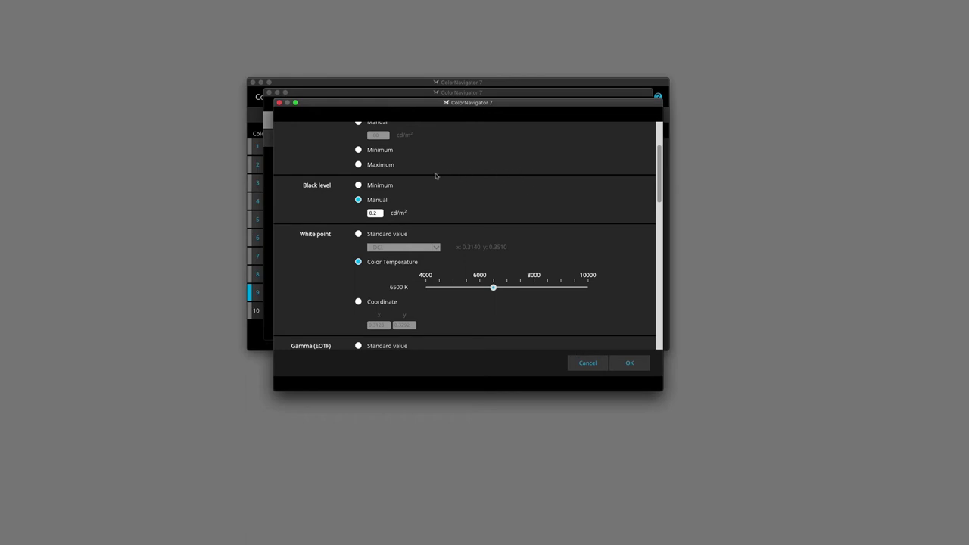
left_click_drag(656, 174, 658, 156)
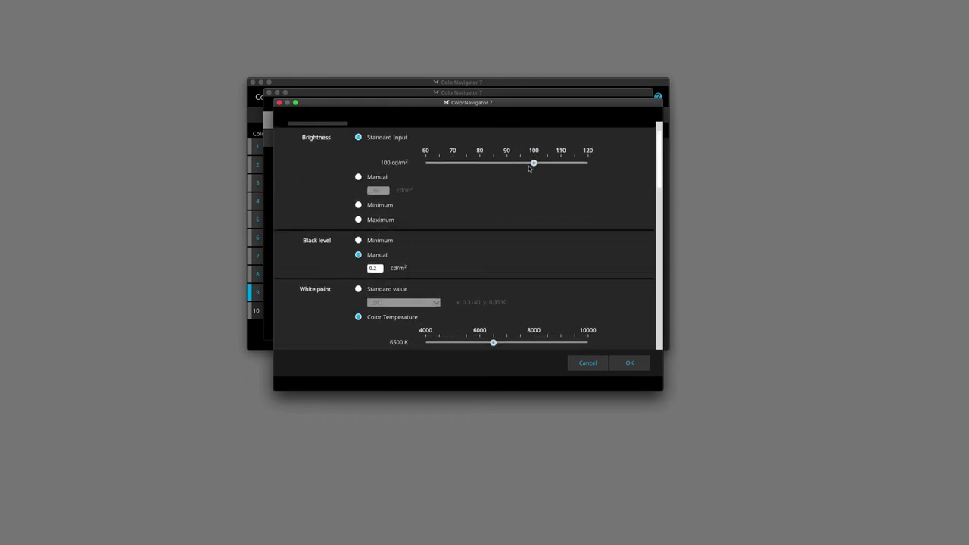
double_click(375, 269)
type("0.3")
left_click(382, 267)
left_click(381, 266)
scroll(658, 173, "down", 5)
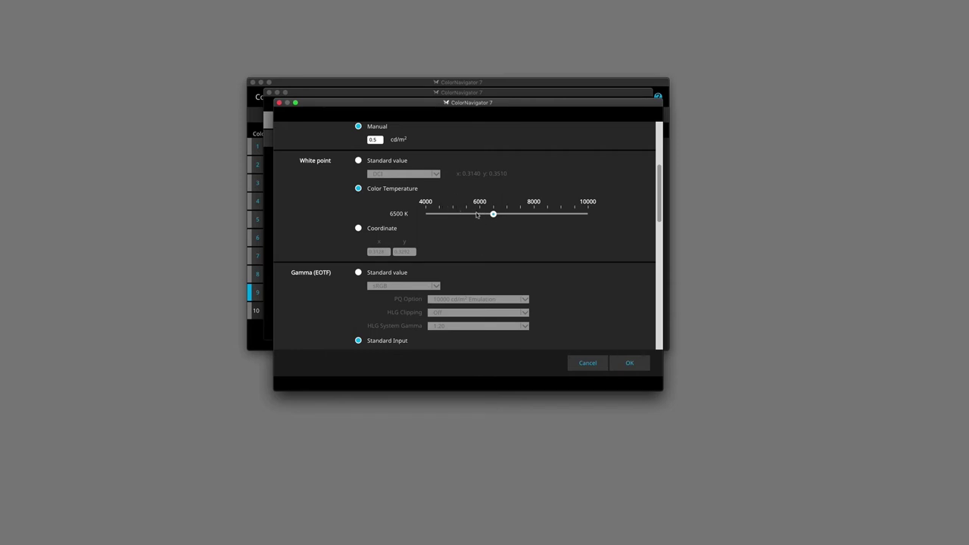
Lower the white point colour temperature from 6500 K to 5800 K
left_click(478, 215)
Choose Gray balance as the priority, leaving gamma 2.20 and gamut Native
scroll(649, 210, "down", 5)
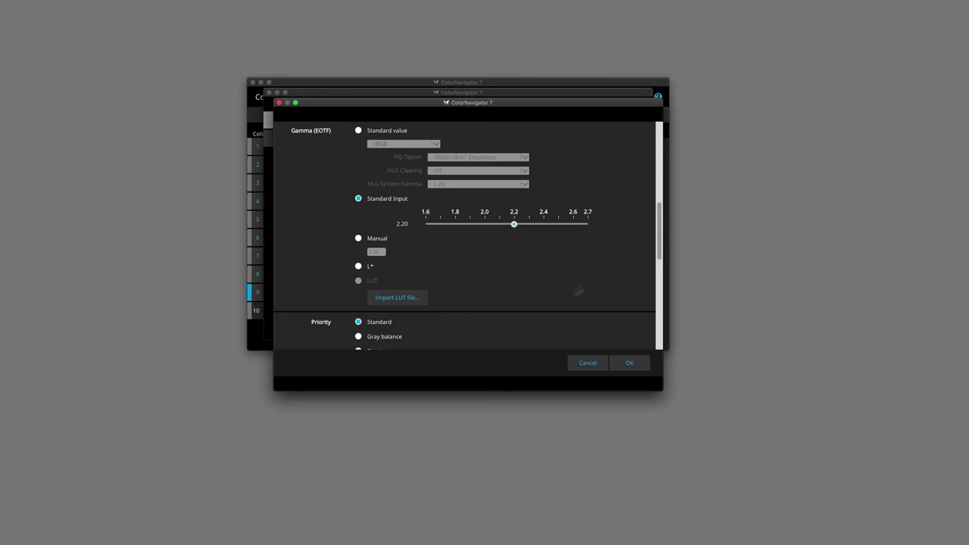
scroll(659, 237, "down", 3)
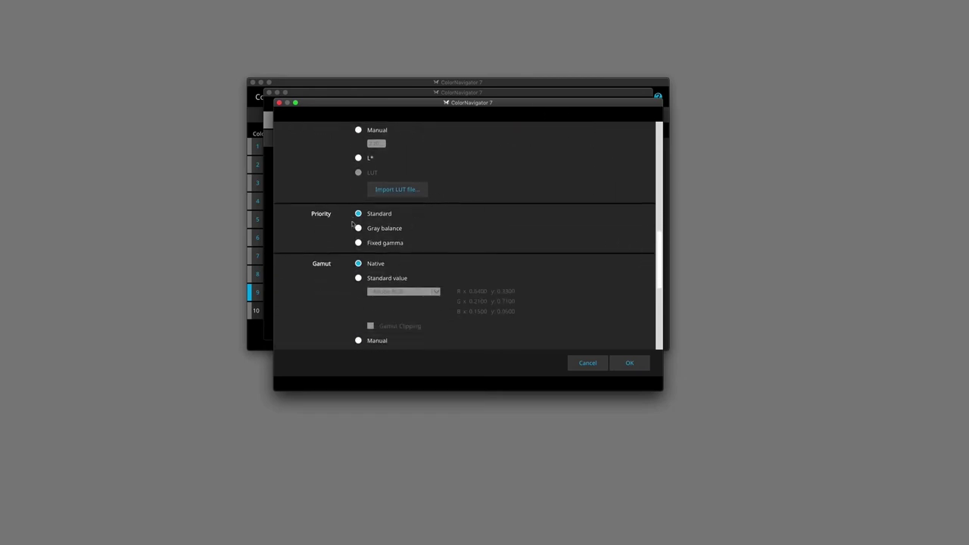
left_click(359, 229)
left_click_drag(658, 252, 638, 280)
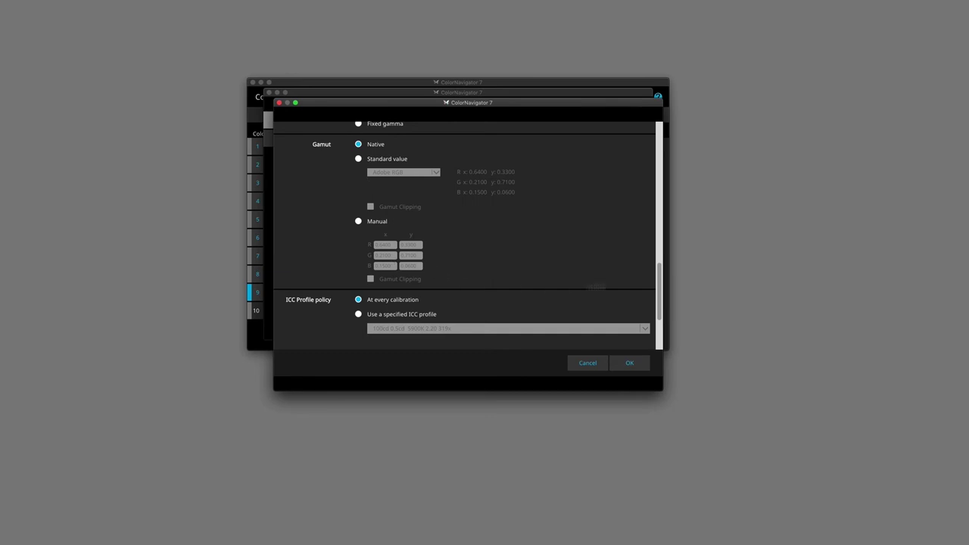
left_click_drag(657, 282, 653, 291)
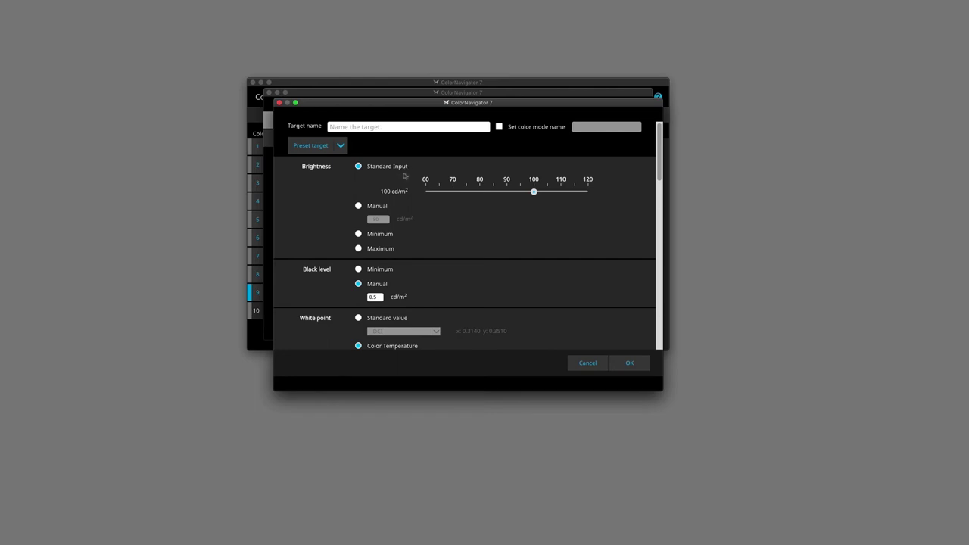
Name the target 100cdm2_5800k_0.5cdm2 and set the color mode name to PRINT
left_click(390, 131)
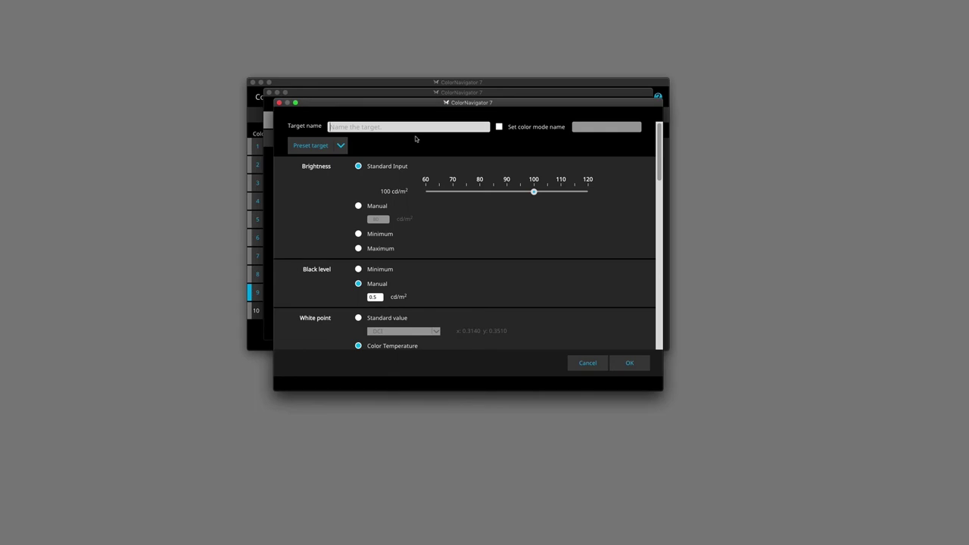
type("100cdm2_5800k_0.5cdm2")
left_click(499, 128)
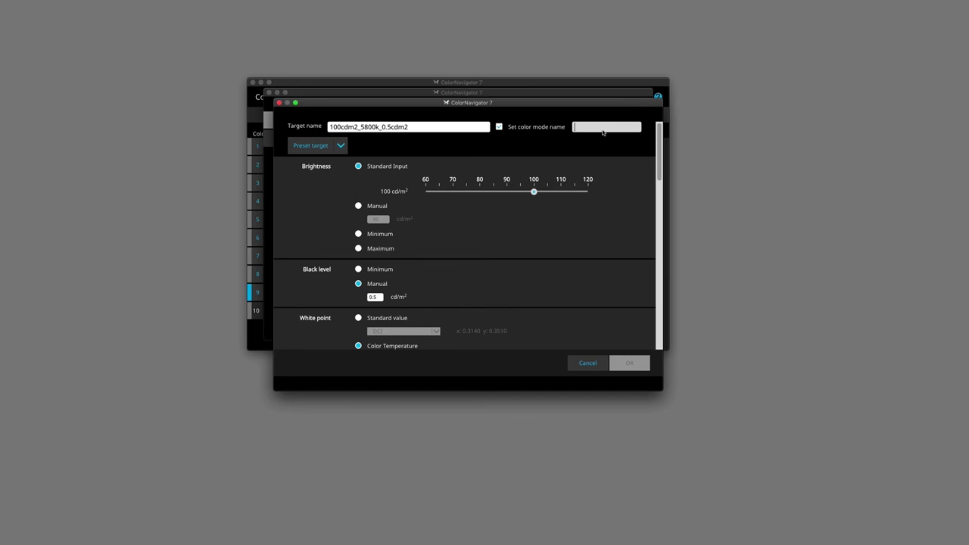
type("PRINT")
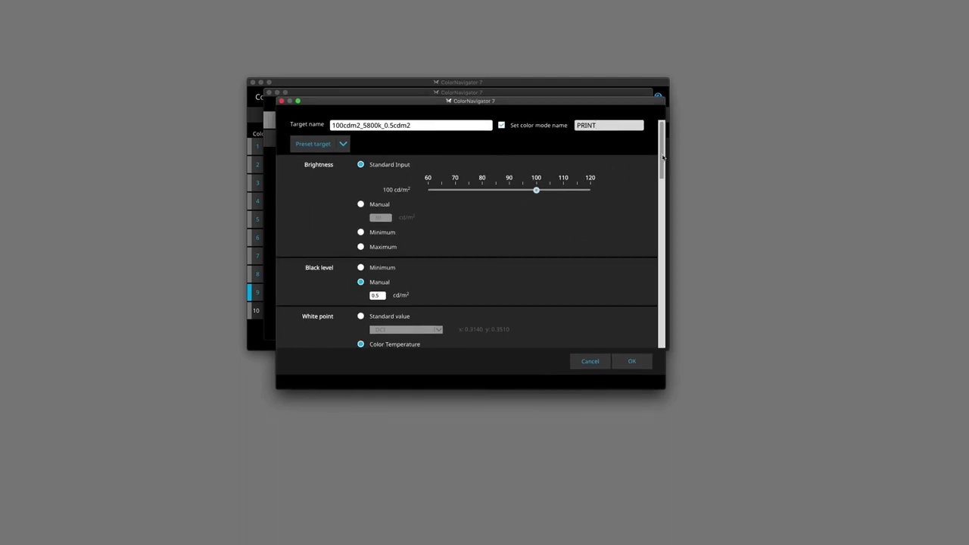
scroll(649, 249, "down", 10)
Confirm the settings and complete the wizard so color mode 10 becomes PRINT
left_click(632, 361)
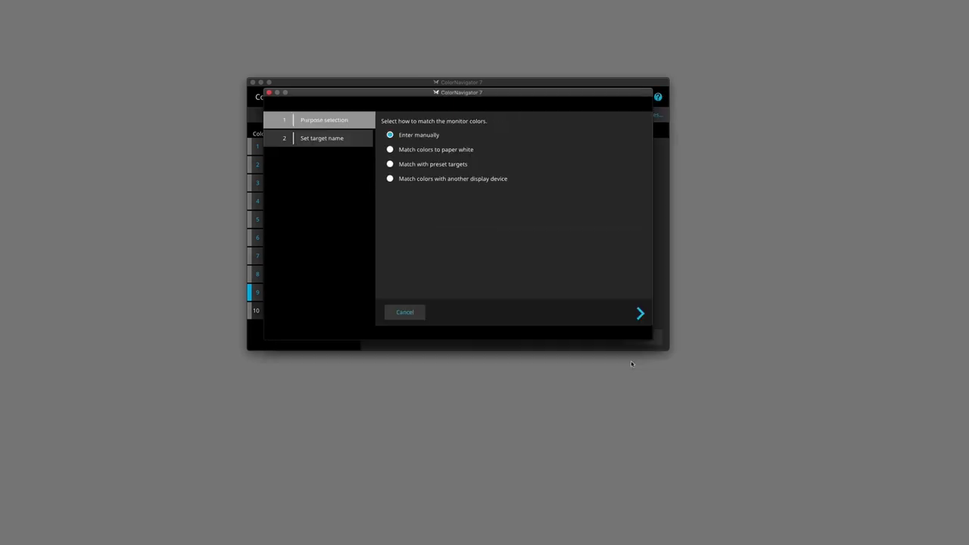
key("Return")
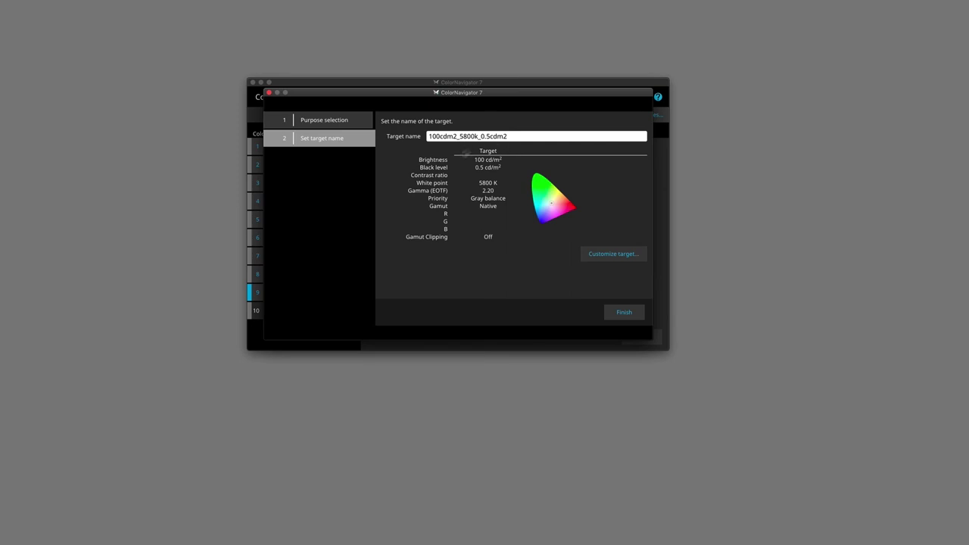
left_click(626, 312)
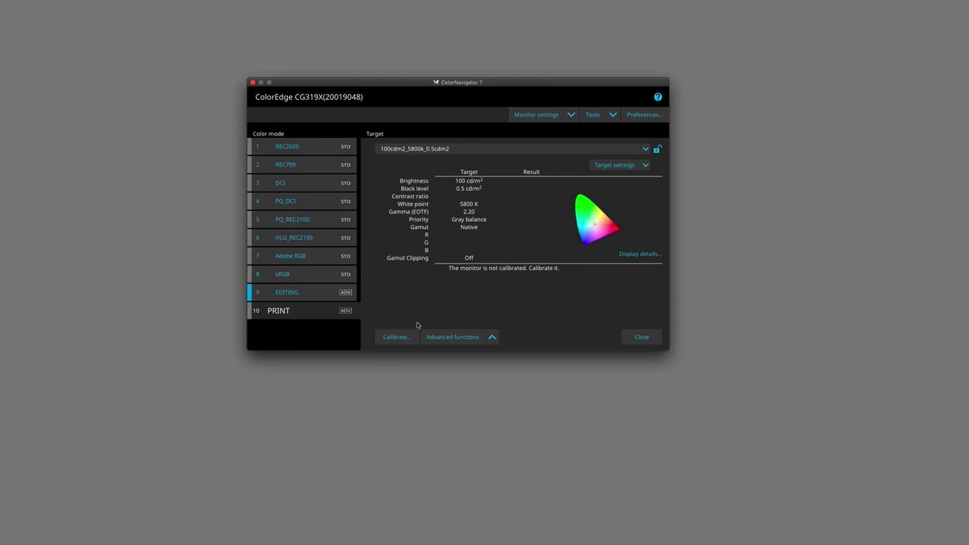
Calibrate with the Built-in Sensor, reaching 100.0 cd/m², 0.45 cd/m² black and 5793 K
left_click(394, 338)
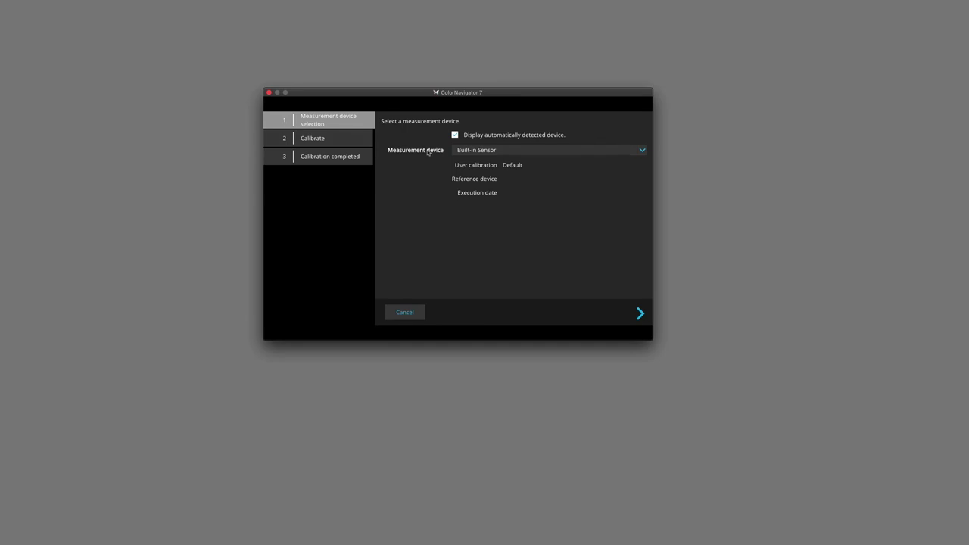
left_click(512, 150)
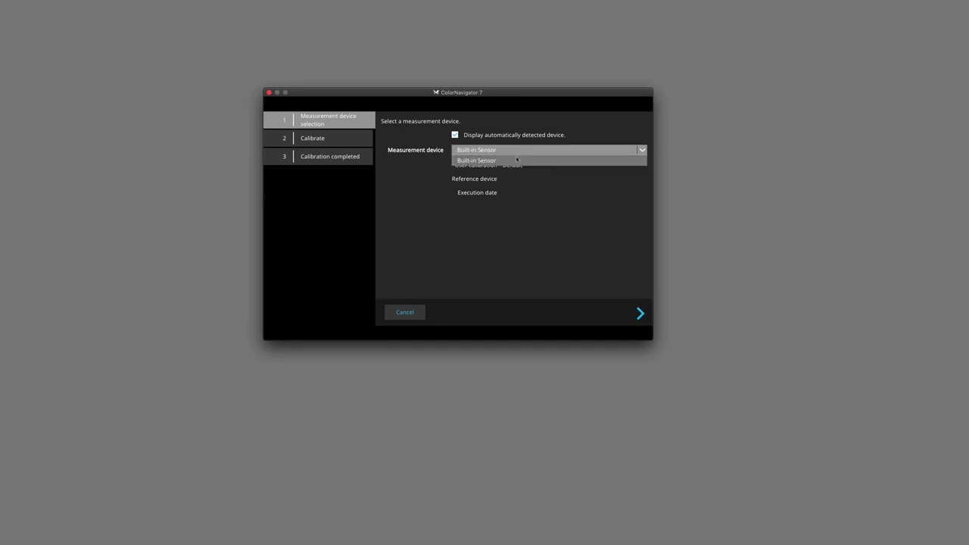
left_click(517, 161)
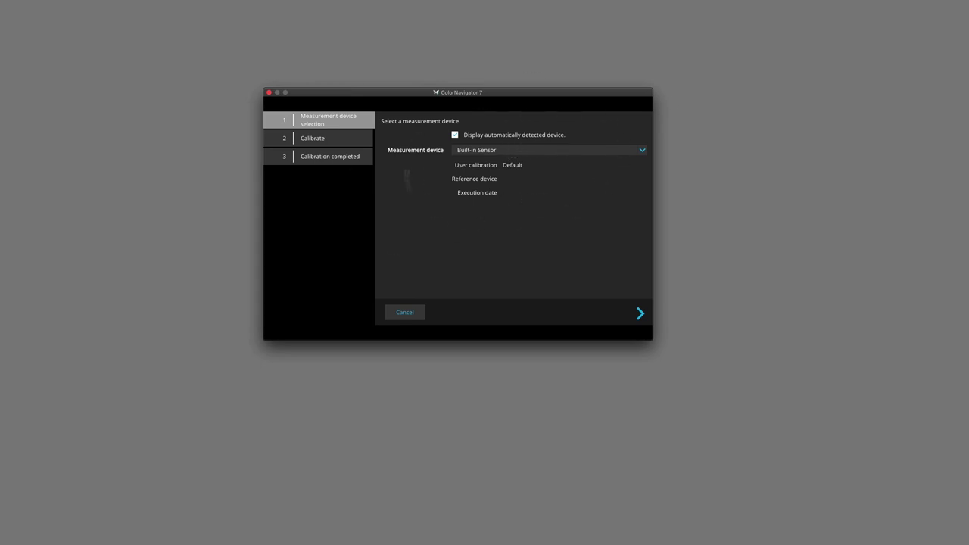
left_click(575, 152)
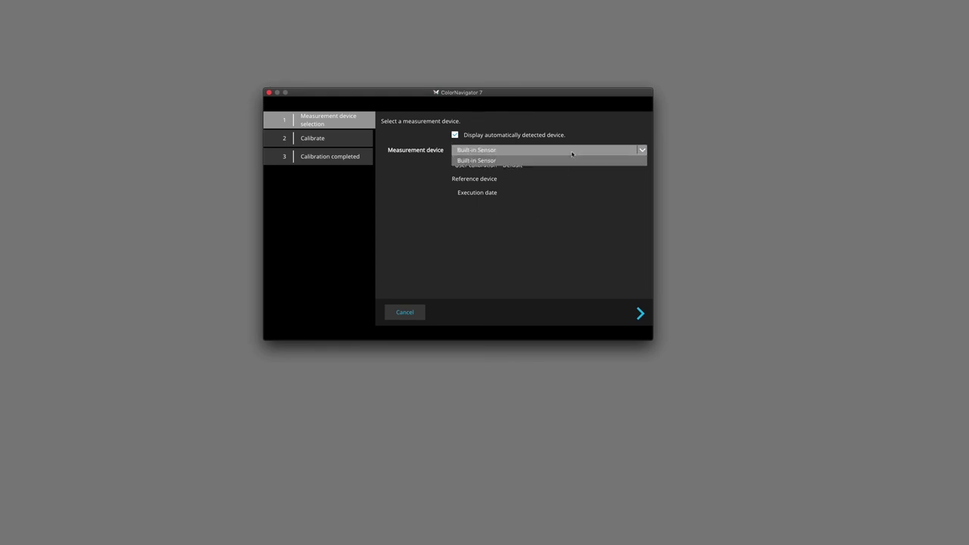
left_click(583, 153)
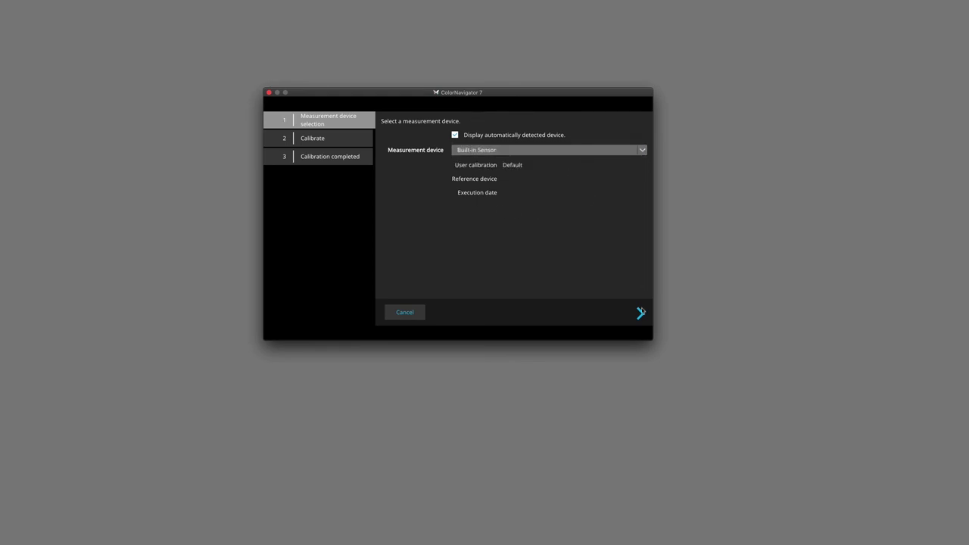
left_click(640, 312)
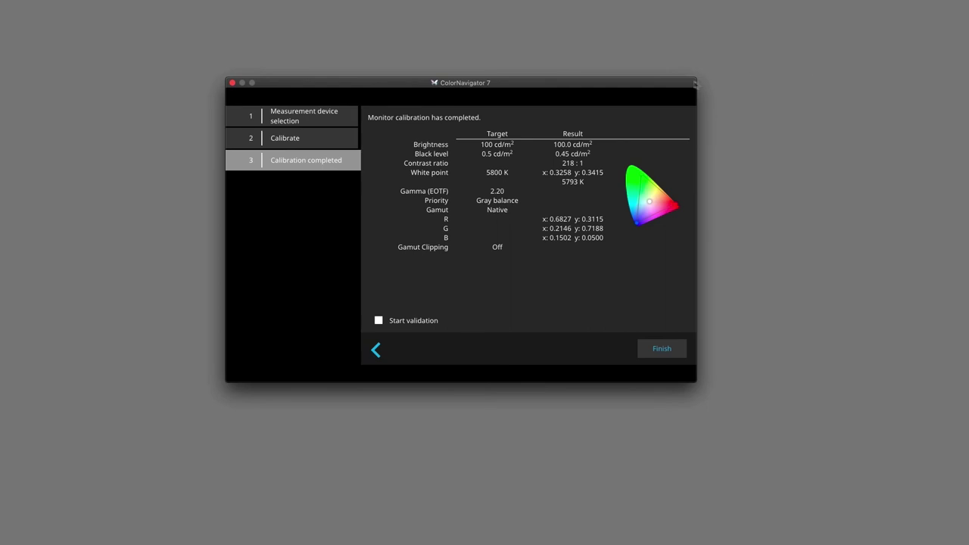
Close the calibration results, compare with EDITING, then return to the calibrated PRINT mode
left_click(662, 350)
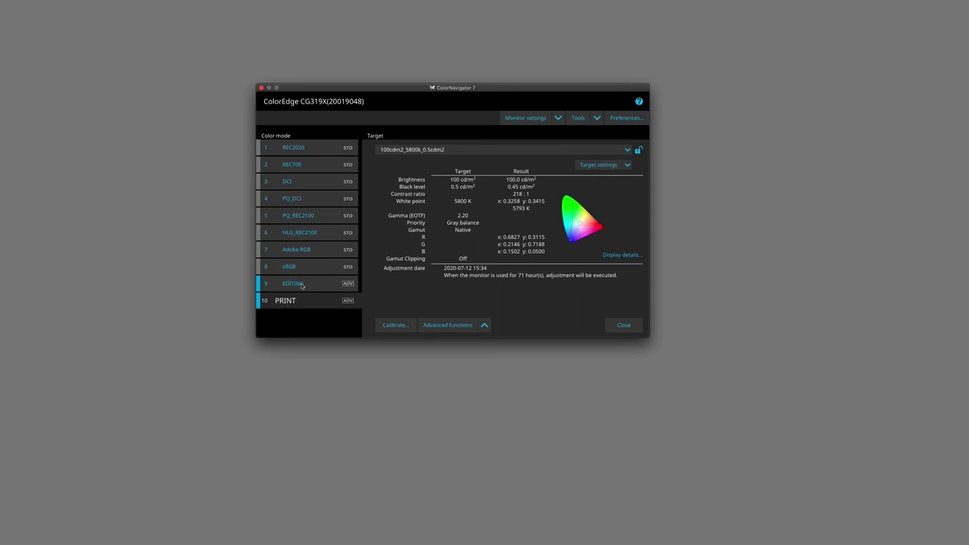
left_click(300, 286)
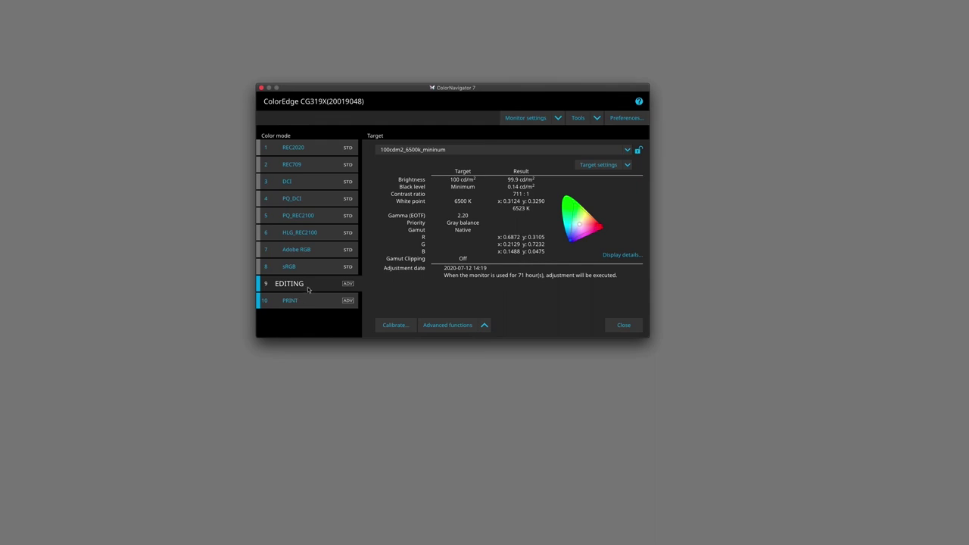
left_click(308, 305)
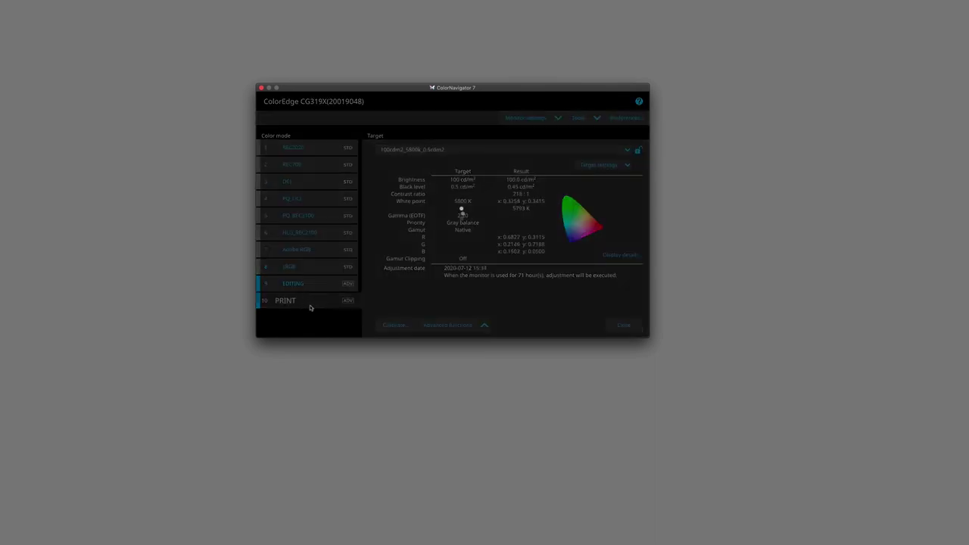